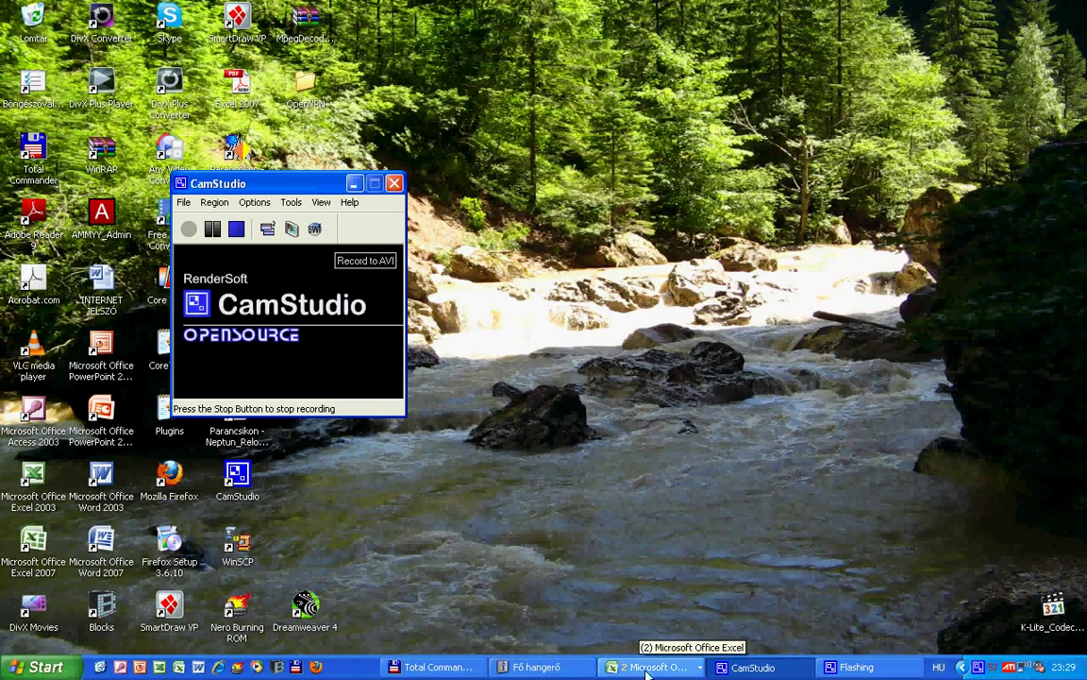
Step: Bring the TOTAL workbook forward and check C7's formula and the column numbers in C5–E5
click(651, 666)
click(661, 643)
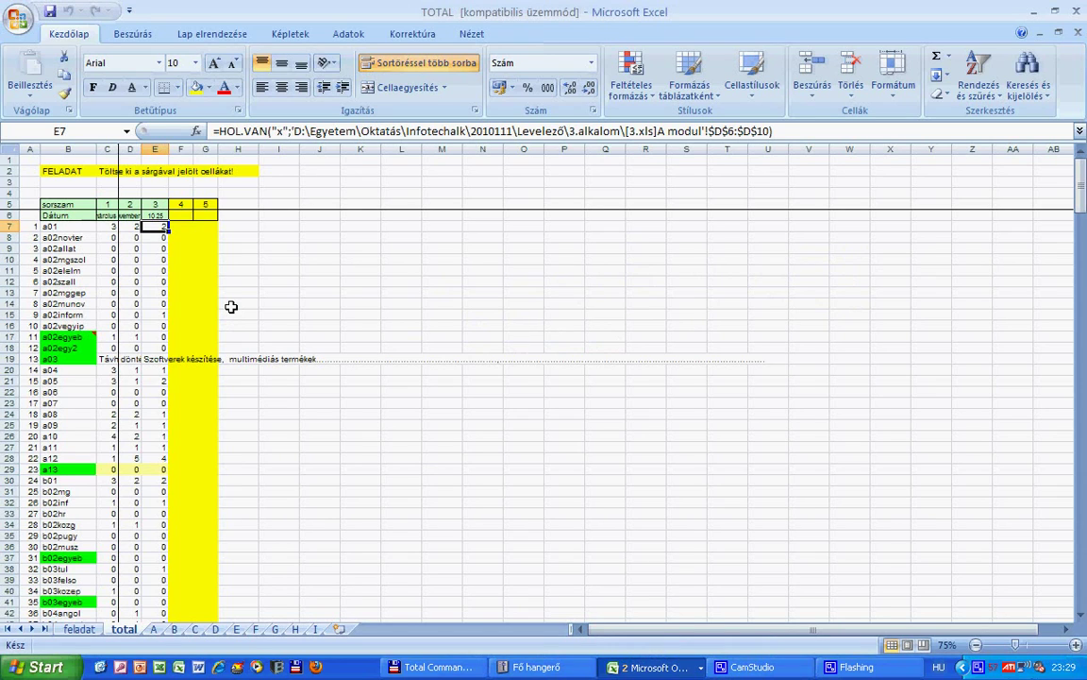
click(107, 227)
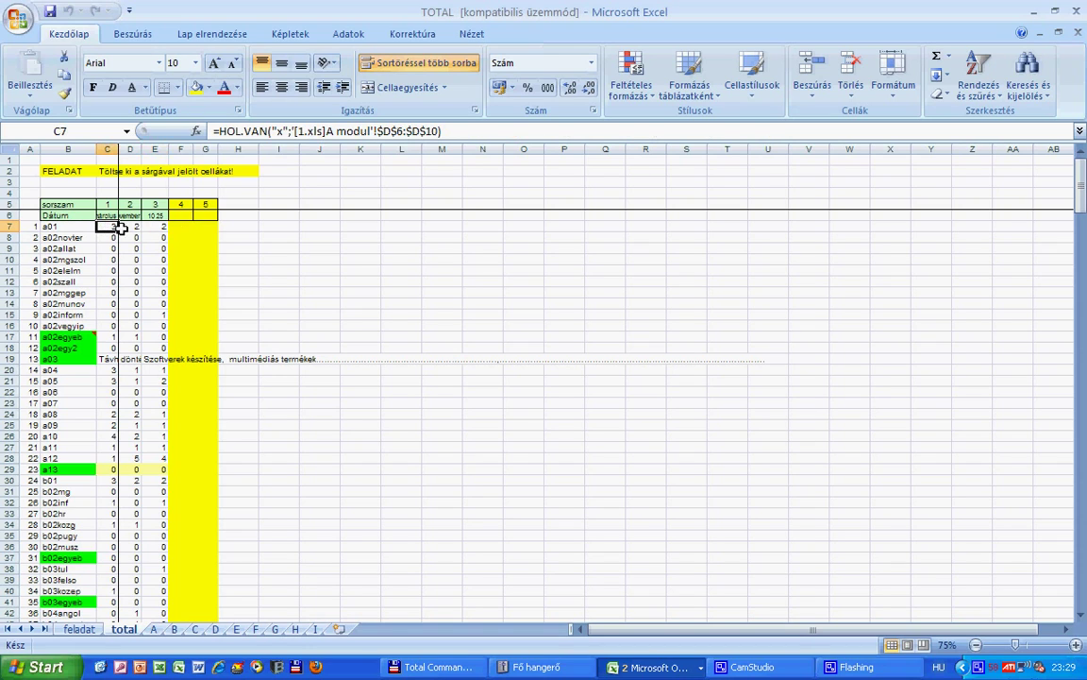
click(108, 205)
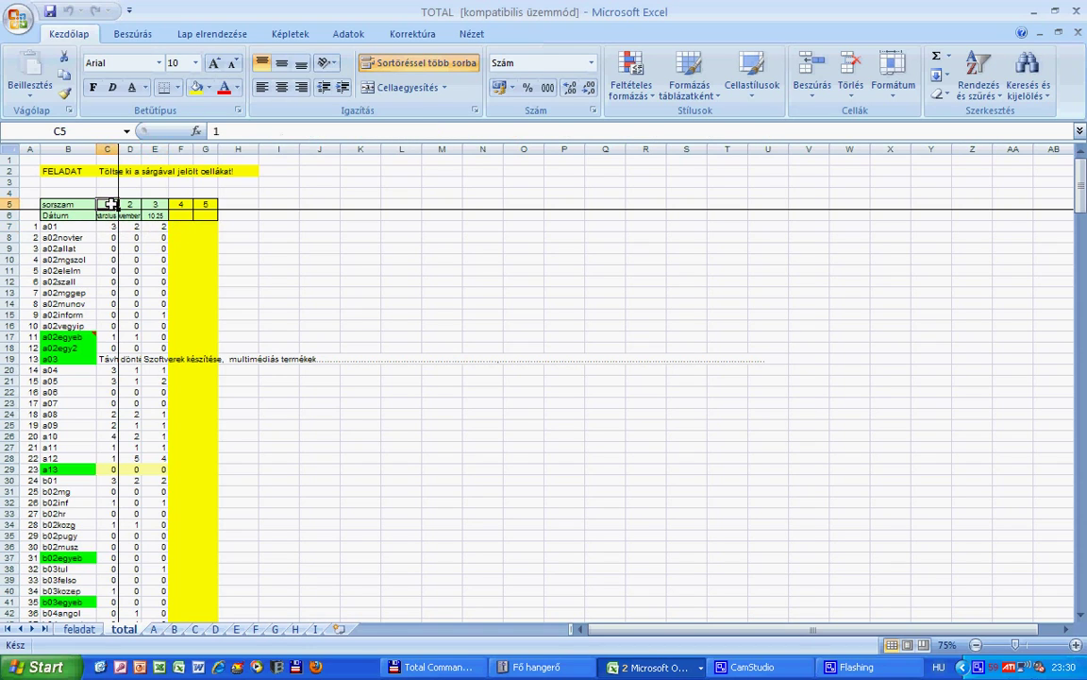
click(129, 205)
click(155, 205)
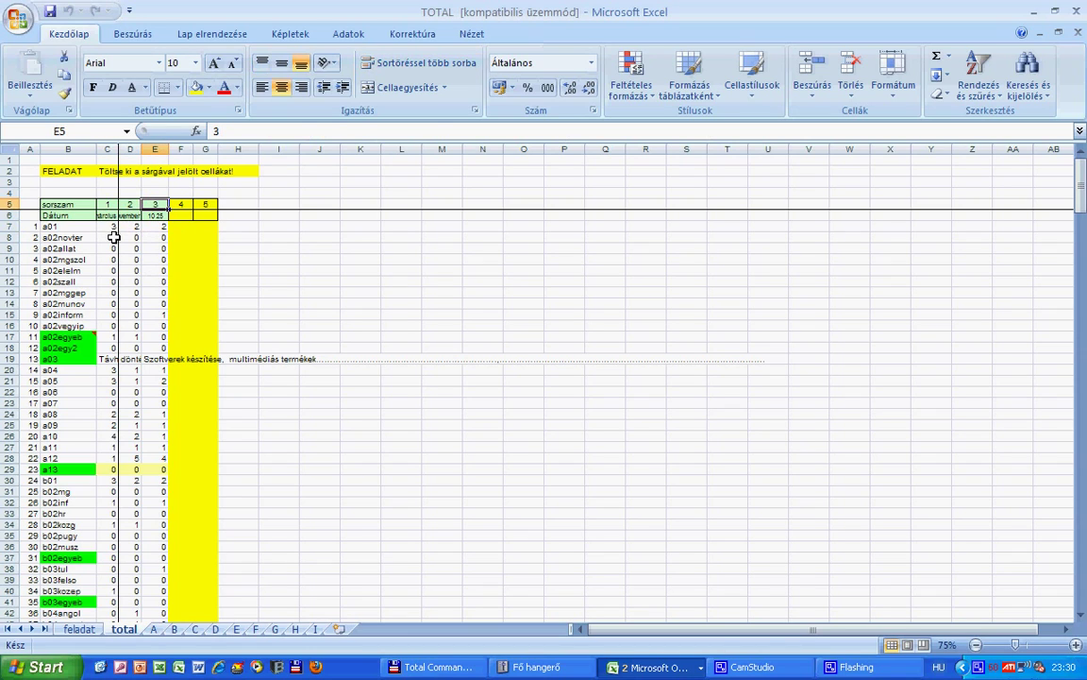
Step: Review the formulas in C7:C17 and D7:D13, confirm F7 is empty, and check F5
drag(111, 227, 110, 331)
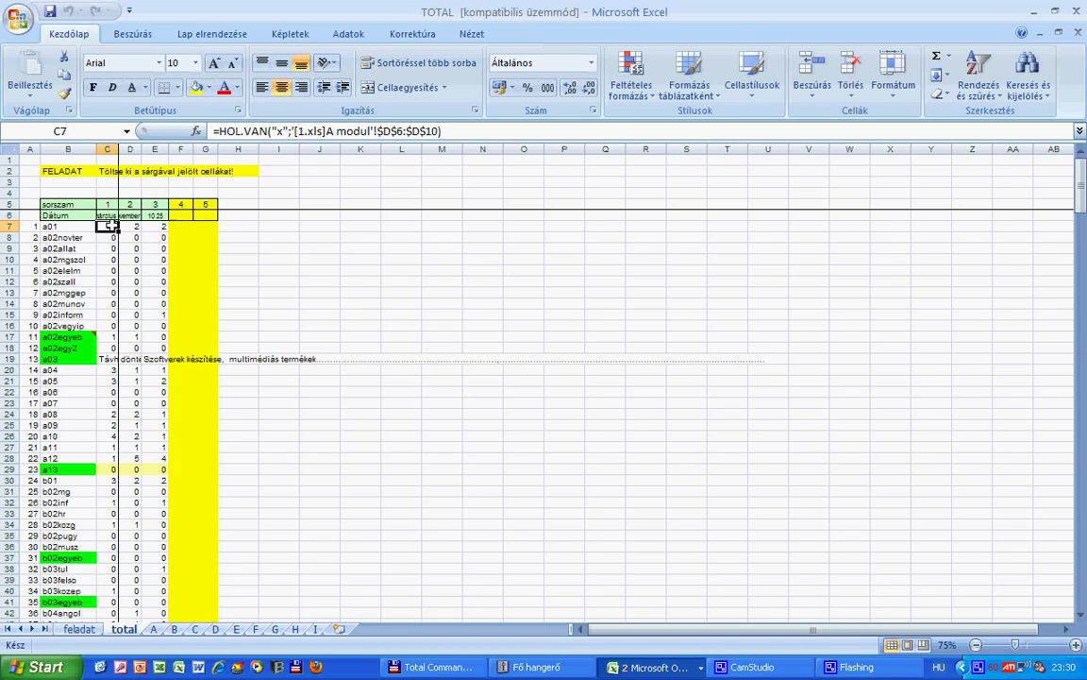
drag(129, 227, 129, 293)
click(180, 228)
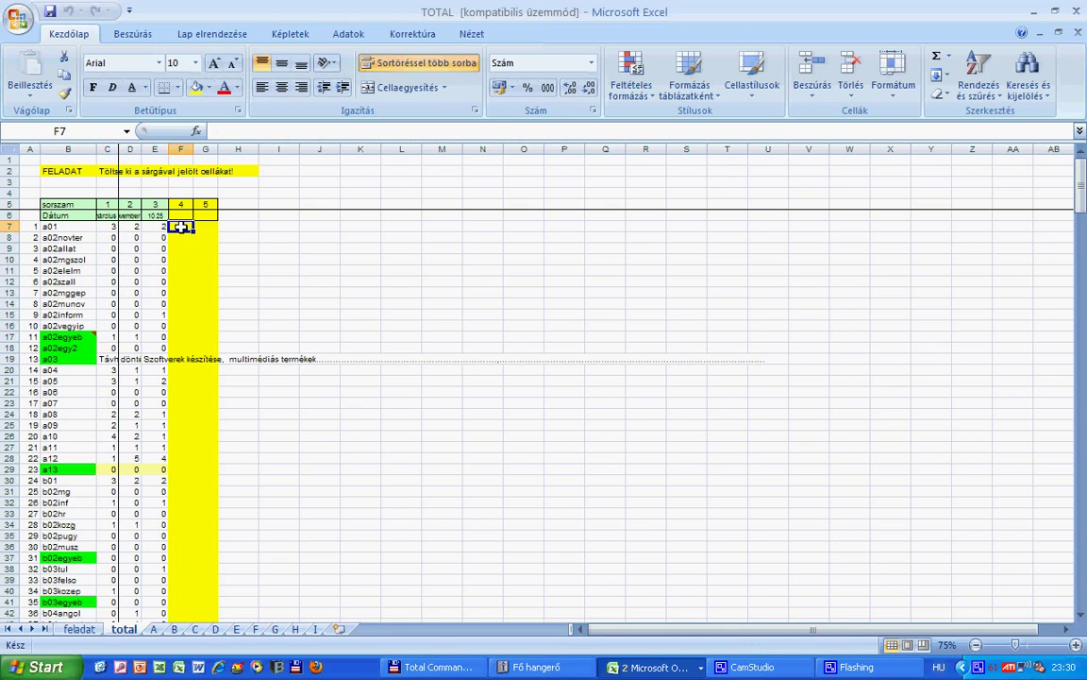
click(183, 205)
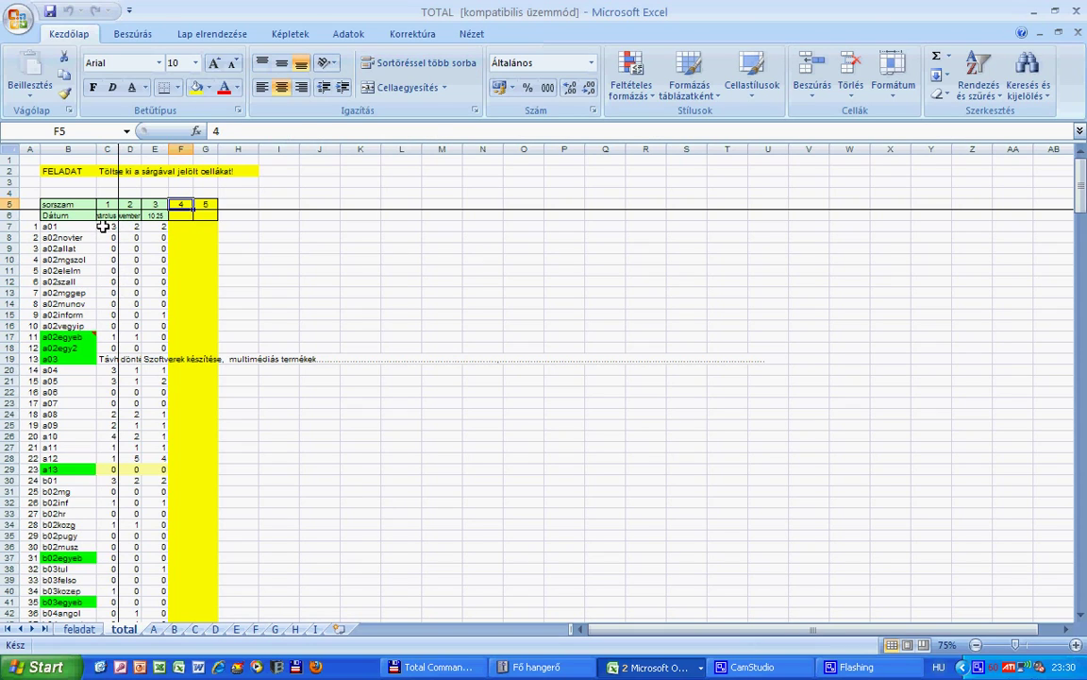
click(103, 227)
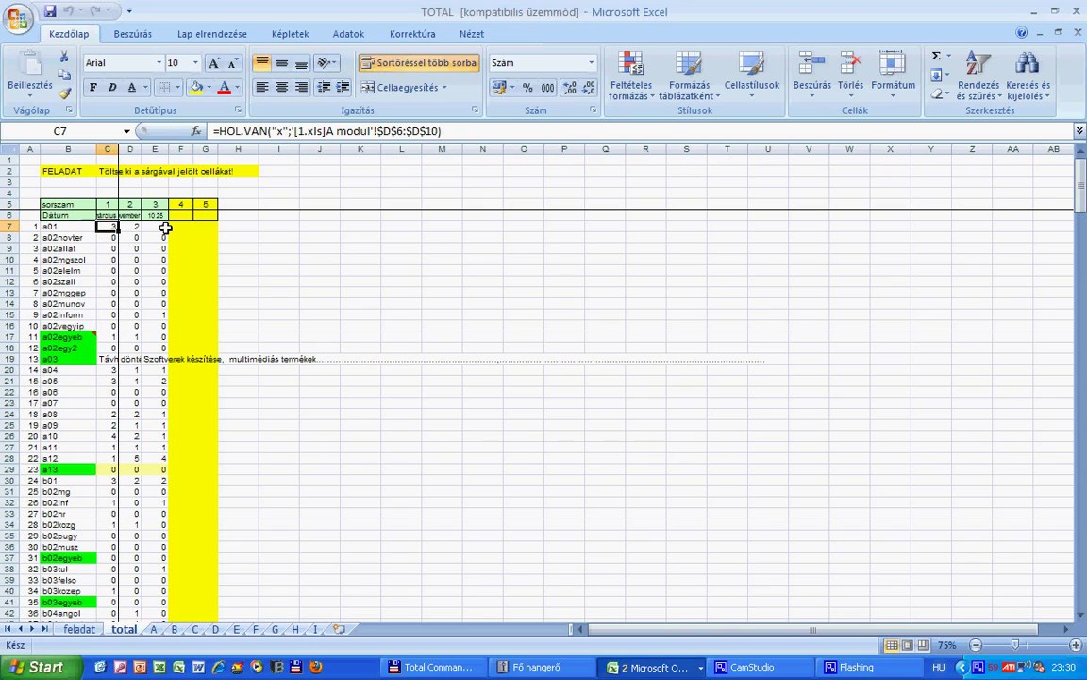
Step: Copy column 1's formulas from C7 down to row 303 and paste them into column 4 at F7
key(ctrl+shift+Down)
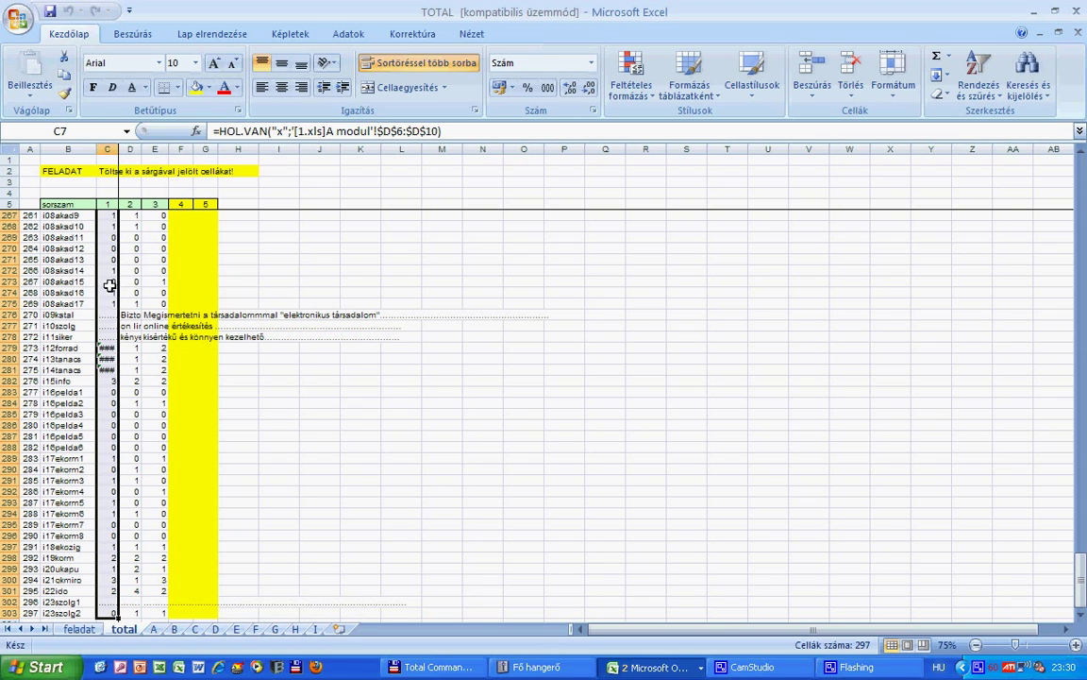
click(64, 76)
click(155, 213)
key(ctrl+Up)
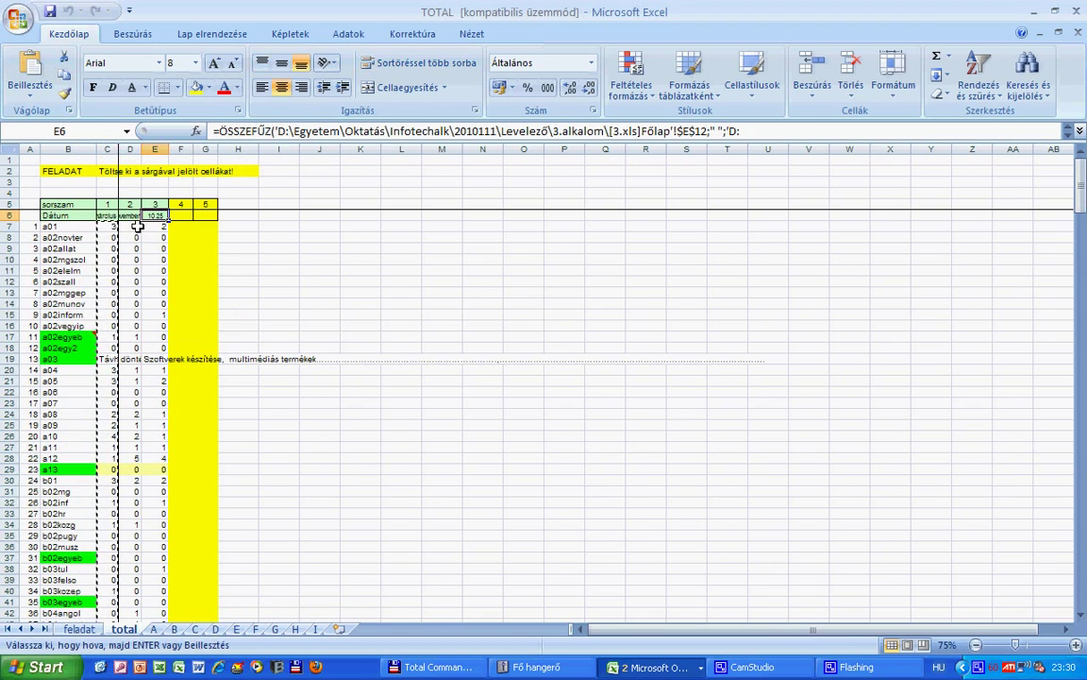
click(181, 228)
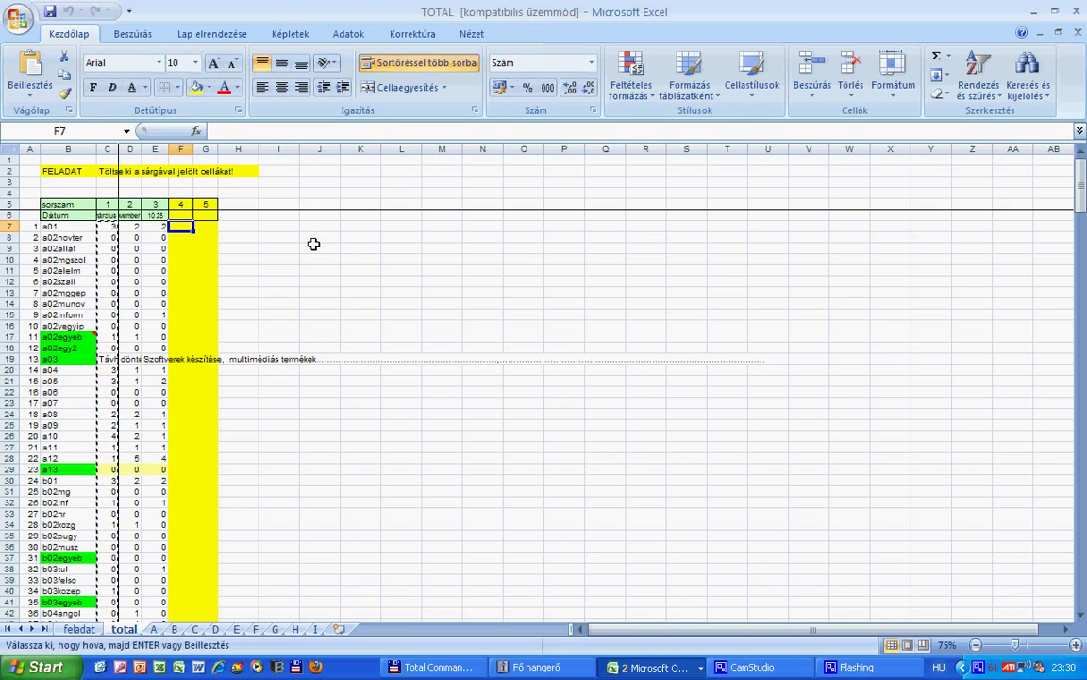
key(ctrl+v)
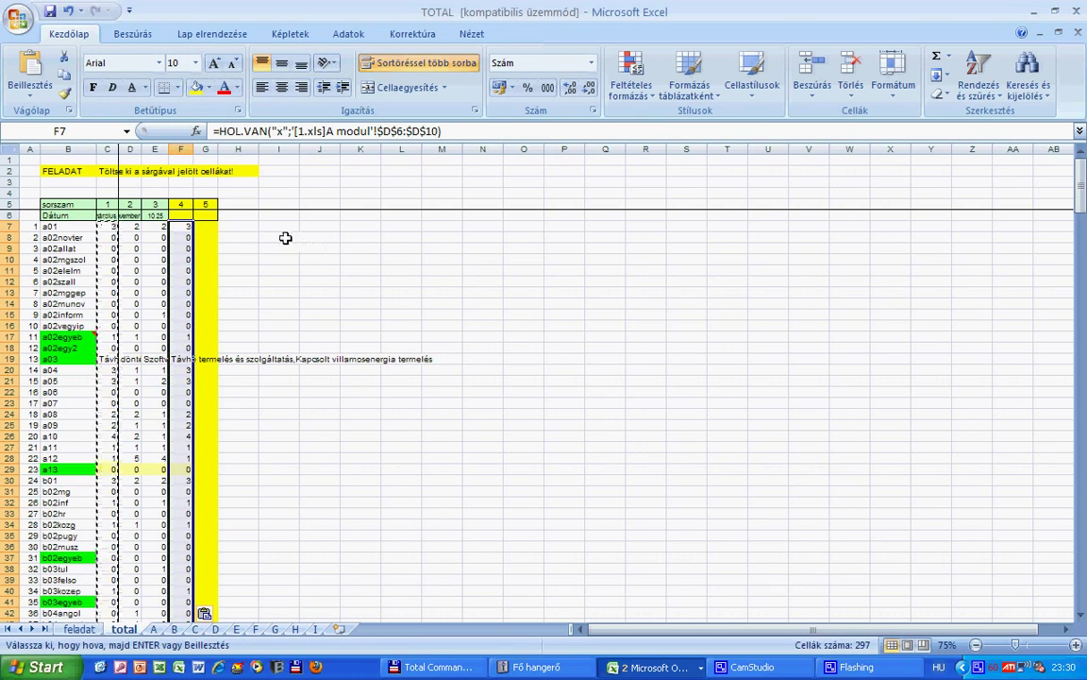
key(Escape)
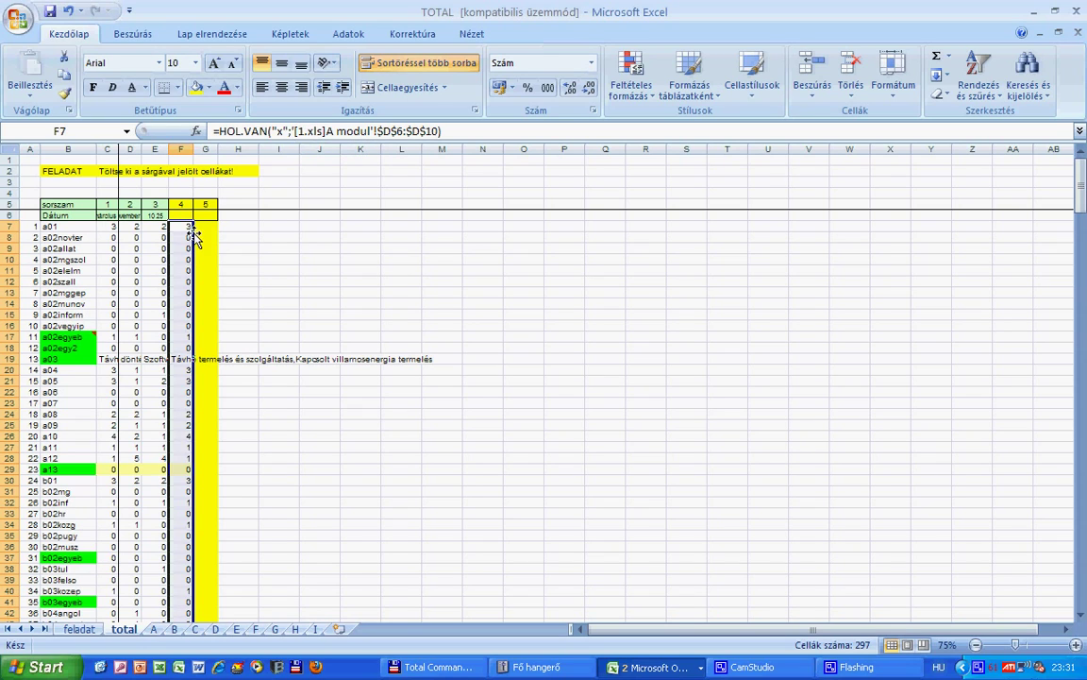
Step: Replace 1.xls with 4.xls in all column 4 formulas (322 replacements), then check F7's updated formula
key(ctrl+h)
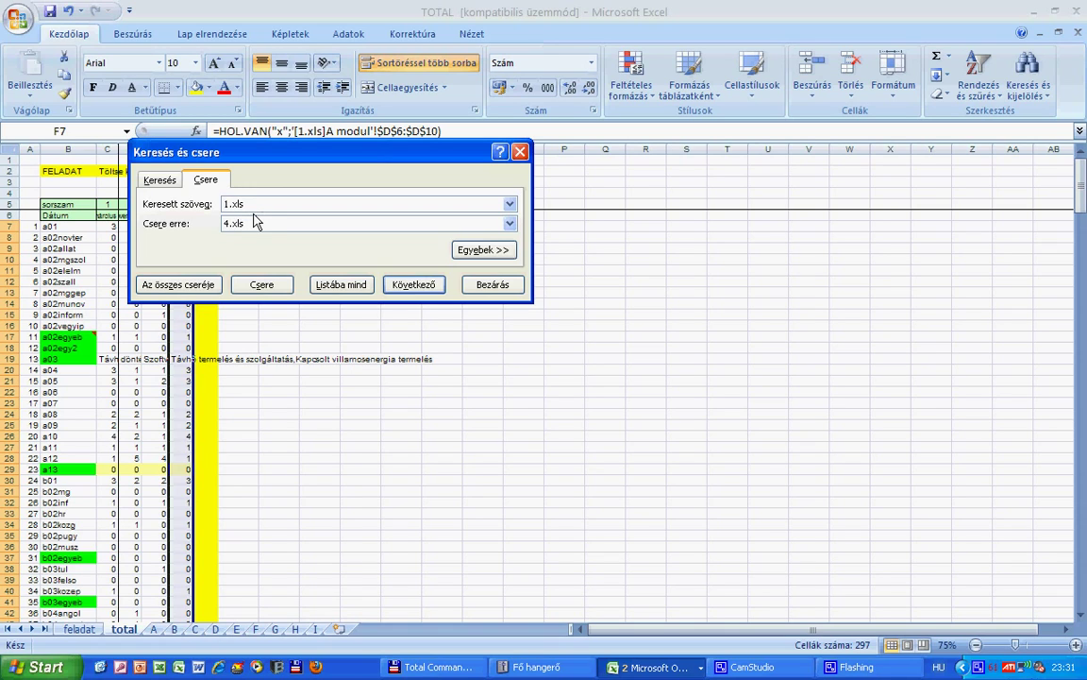
drag(233, 149, 416, 168)
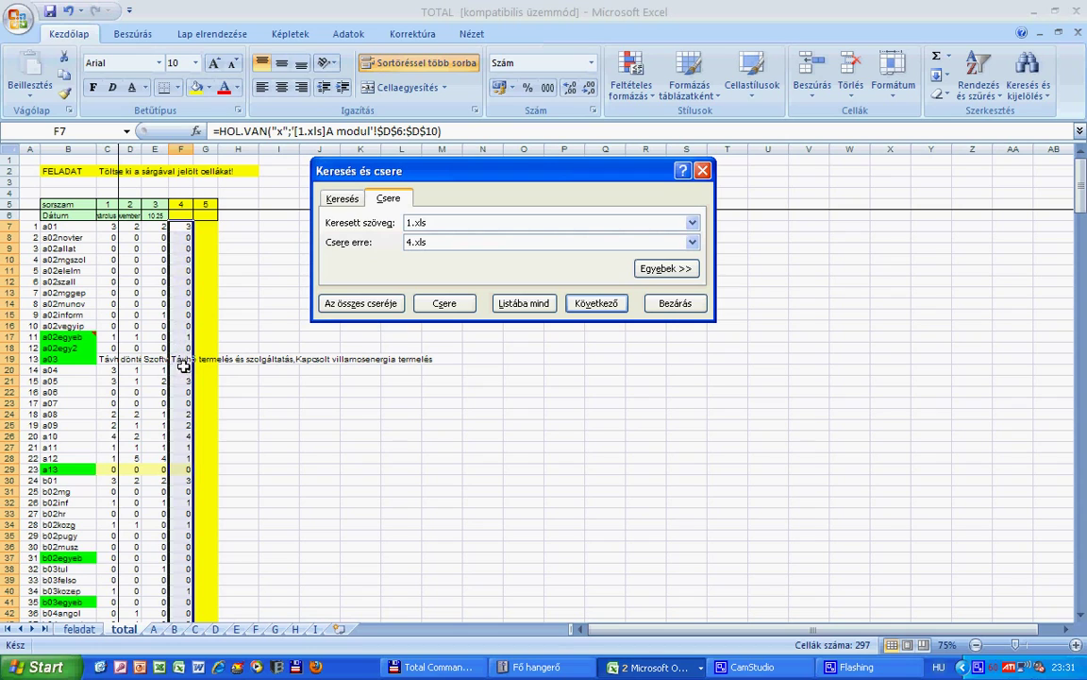
click(364, 308)
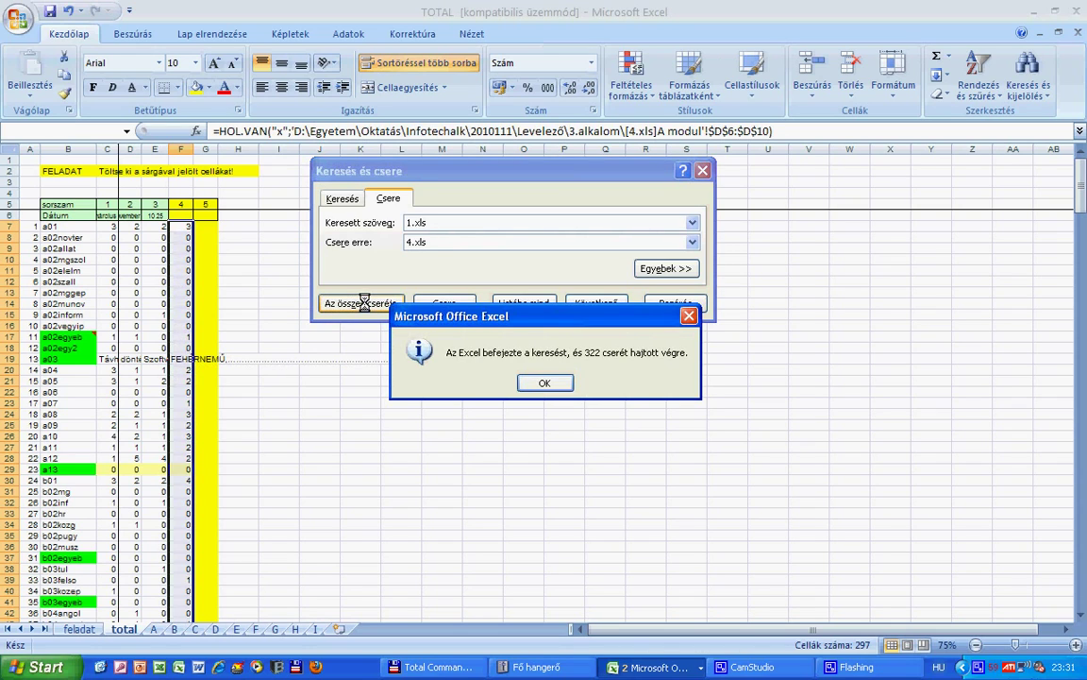
click(565, 392)
click(672, 304)
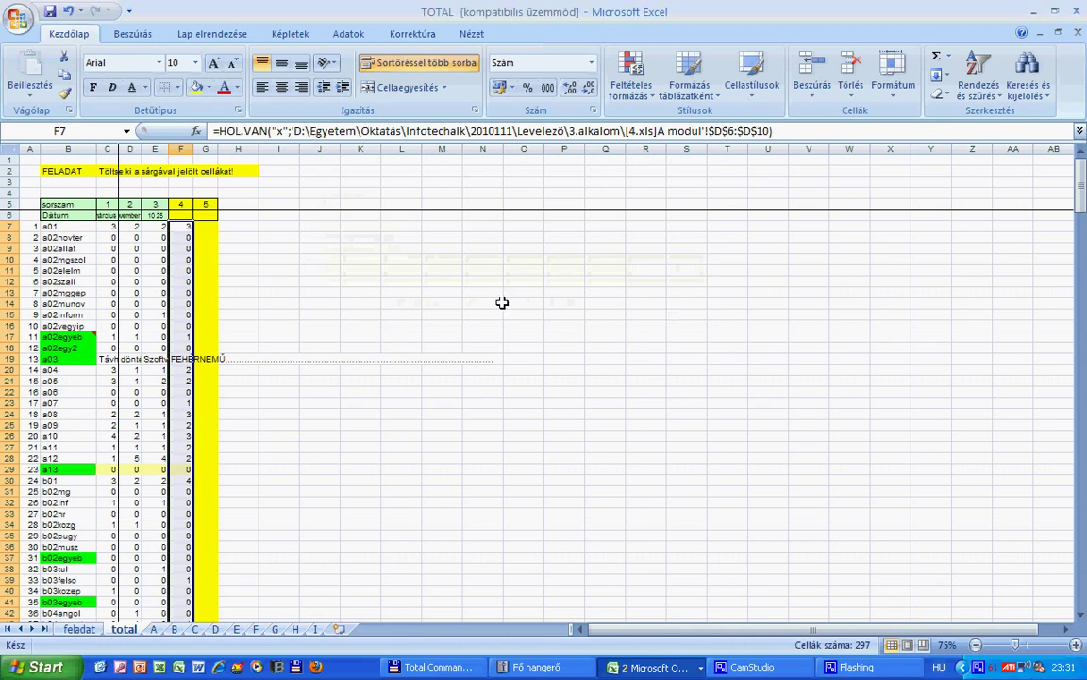
click(182, 226)
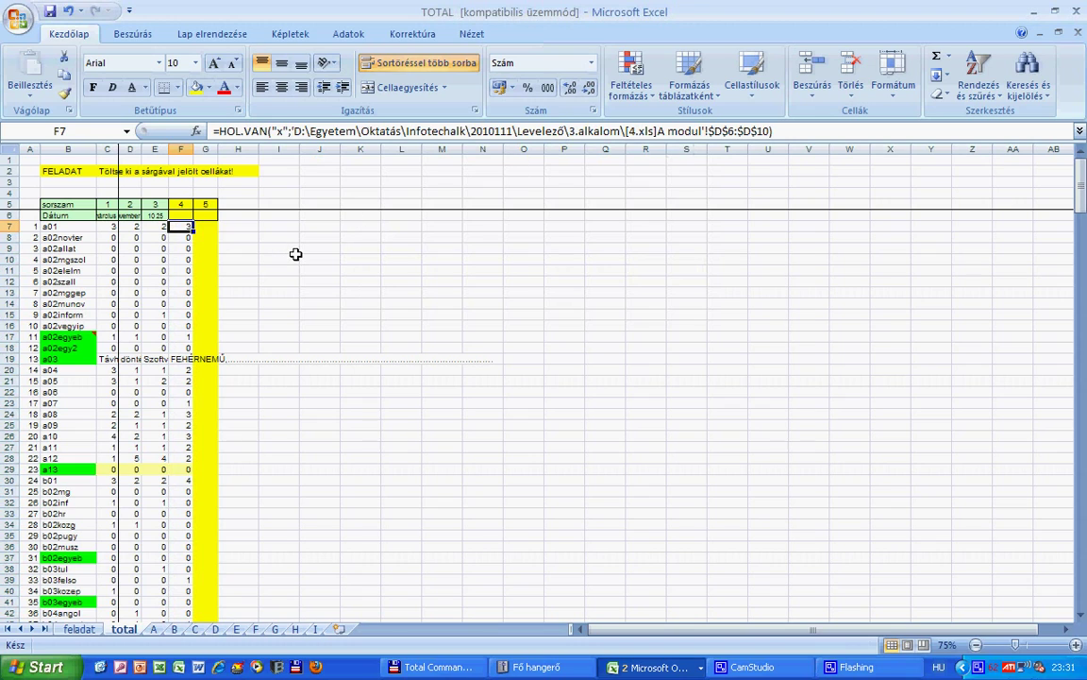
key(Down)
key(Down)
key(Down)
key(Down)
key(Down)
key(Down)
key(Down)
key(Down)
key(Up)
key(Up)
key(Up)
key(Up)
key(Up)
key(Up)
key(Up)
key(Up)
Step: Follow F7's link into 4.xls, return to TOTAL, check F10 and F15, and follow F15's link
double_click(179, 227)
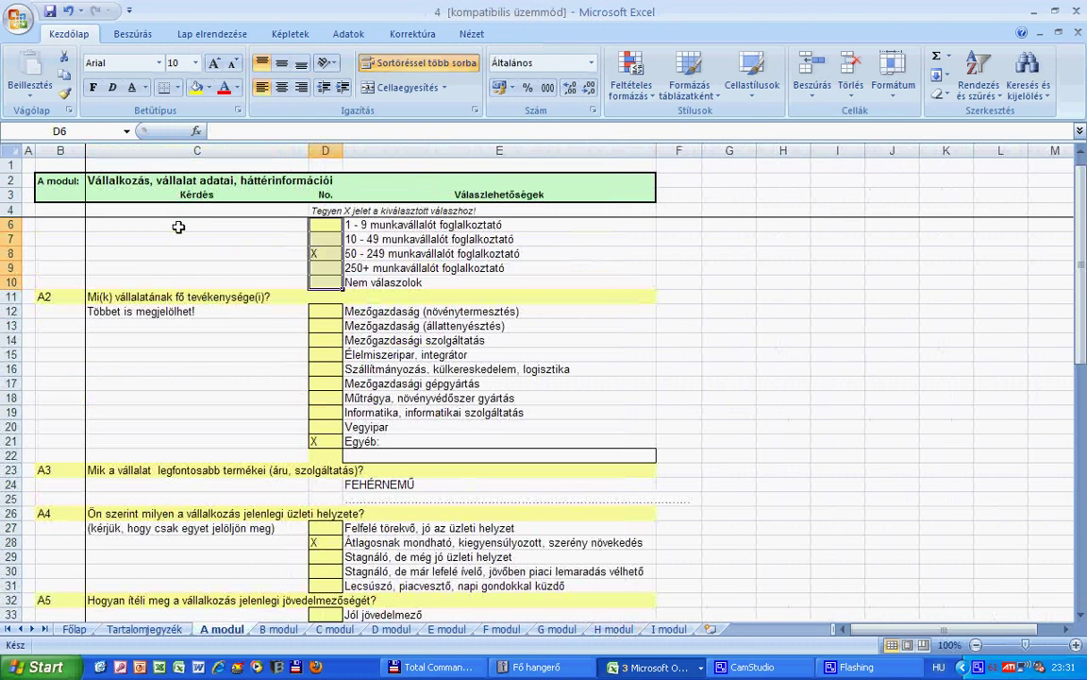
click(652, 667)
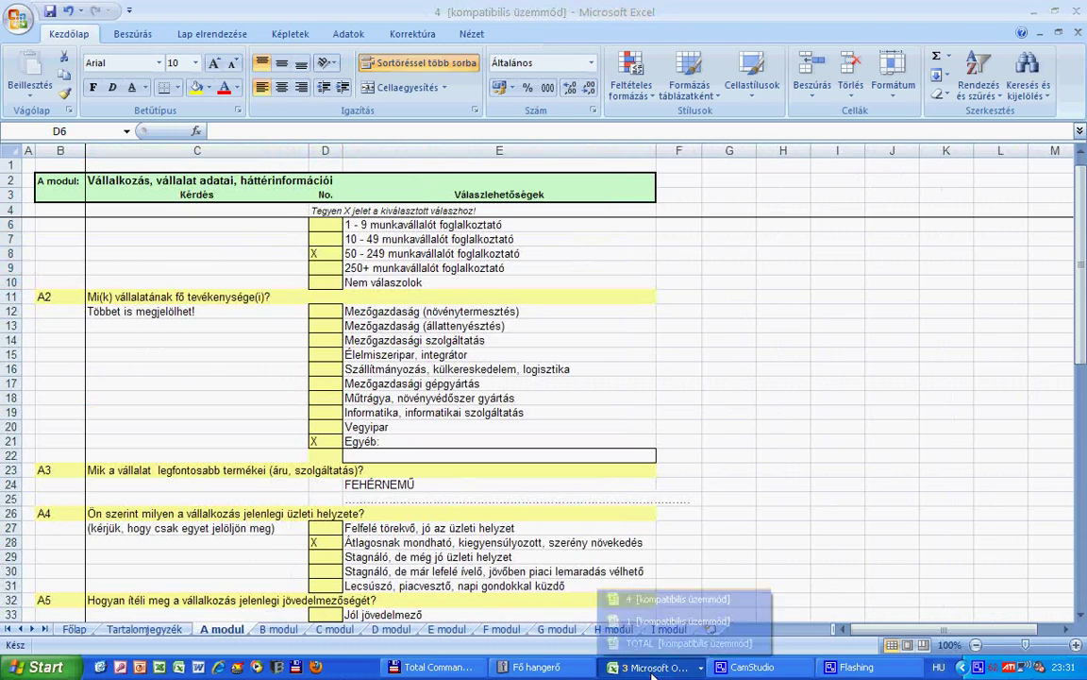
click(642, 631)
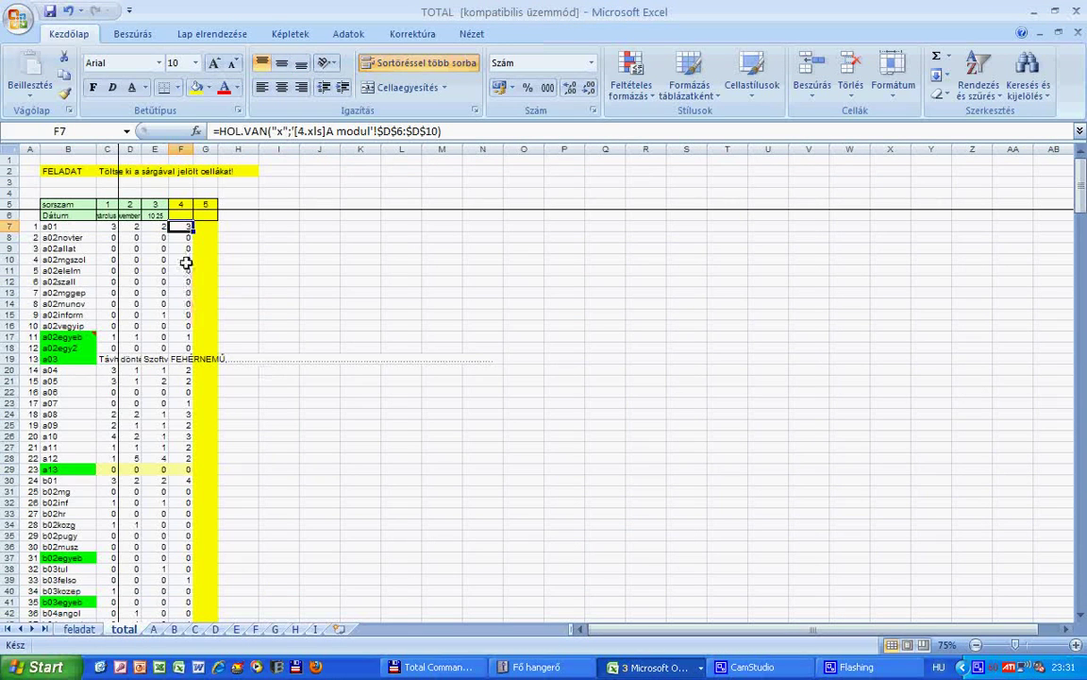
click(185, 258)
click(181, 313)
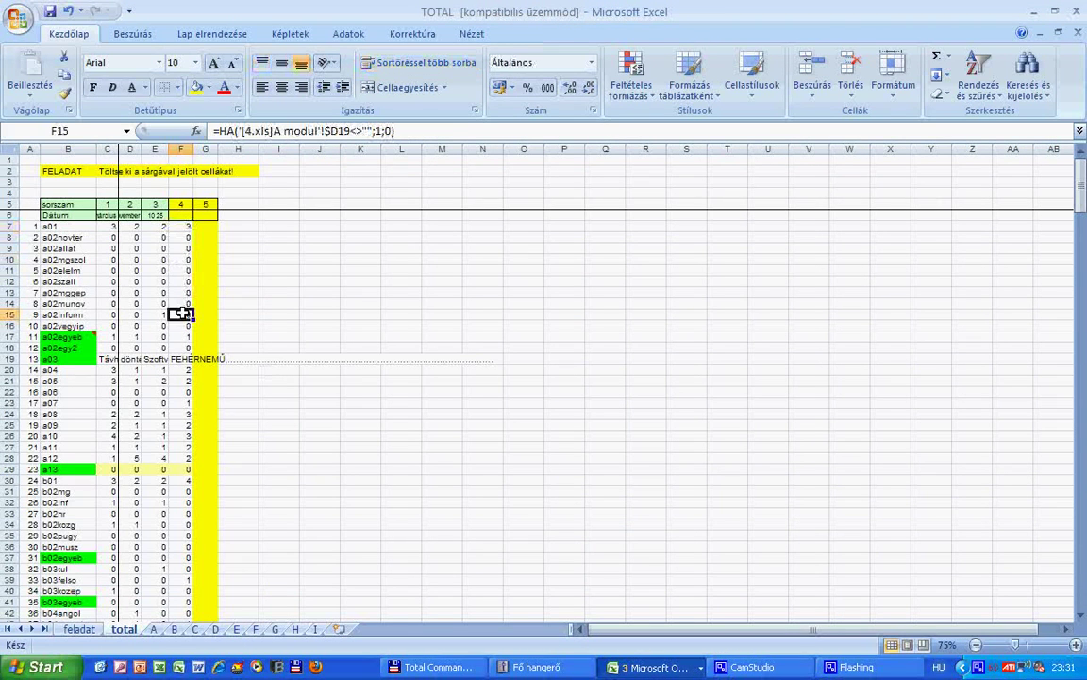
double_click(181, 313)
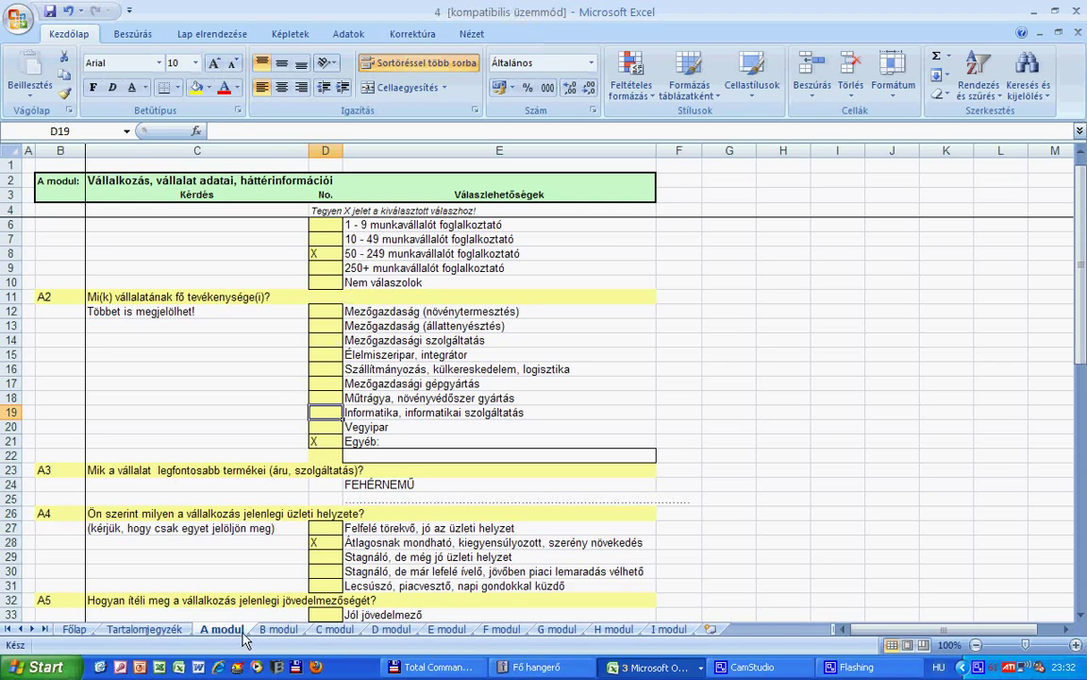
Step: Back in TOTAL, jump from F58's formula to its source cell D64 in 4.xls
click(635, 667)
click(661, 643)
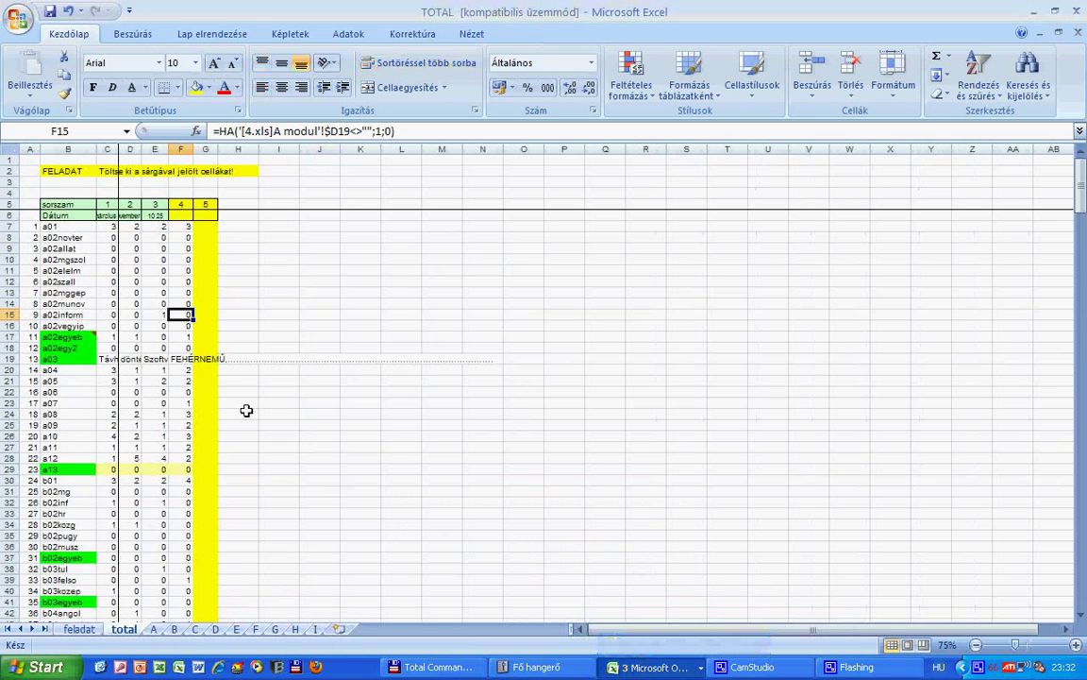
scroll(148, 338, down, 8)
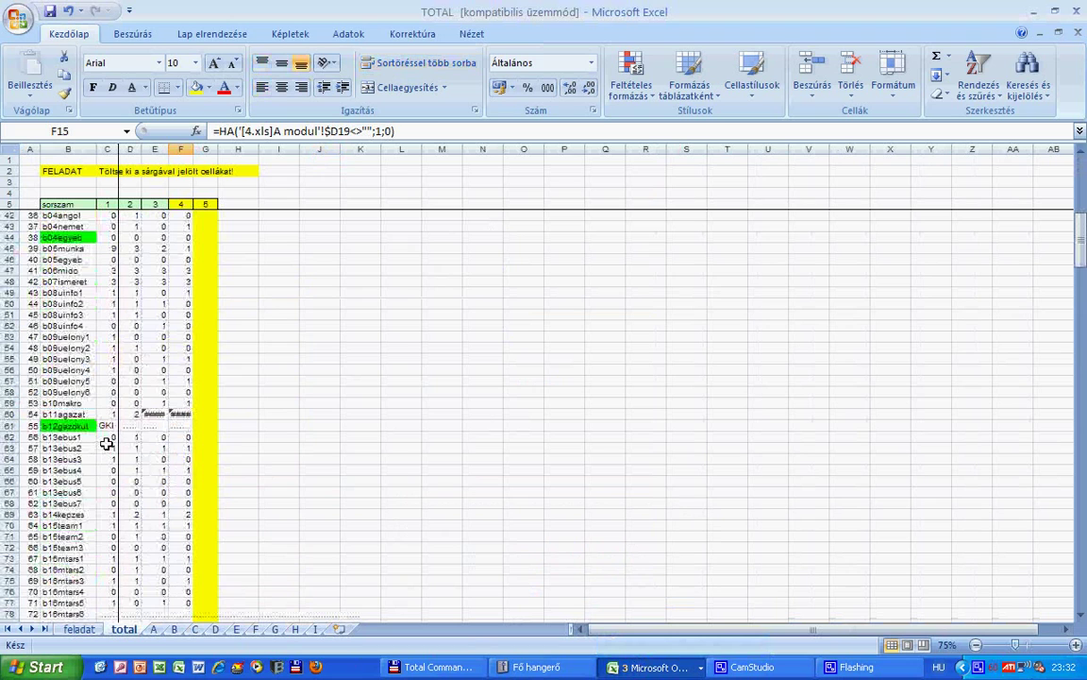
click(155, 391)
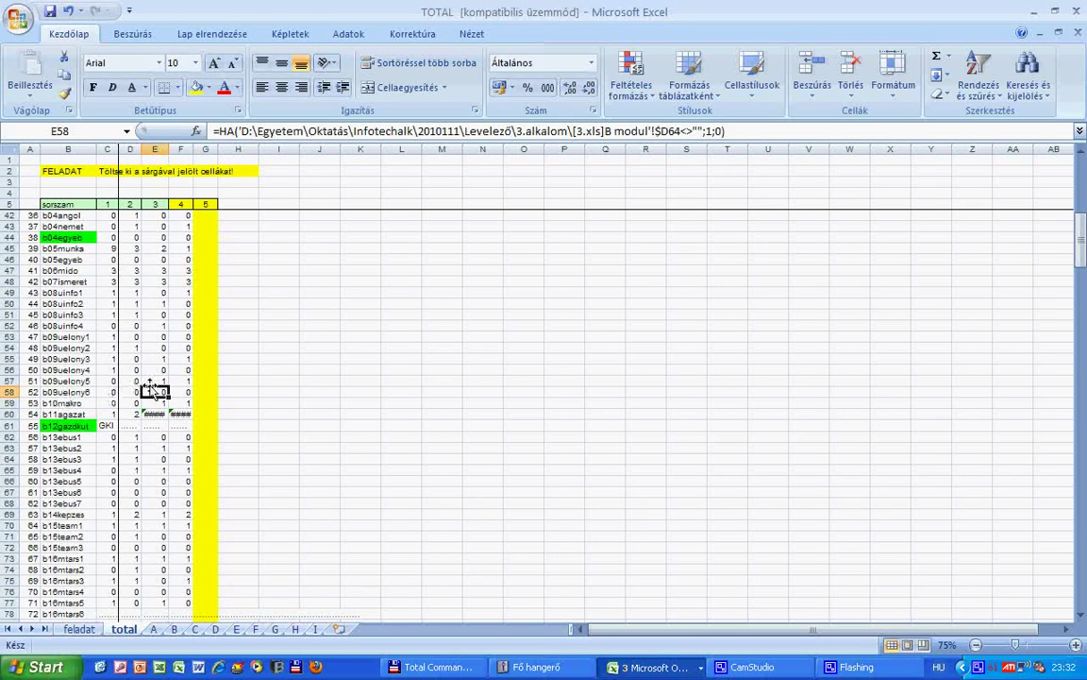
click(189, 392)
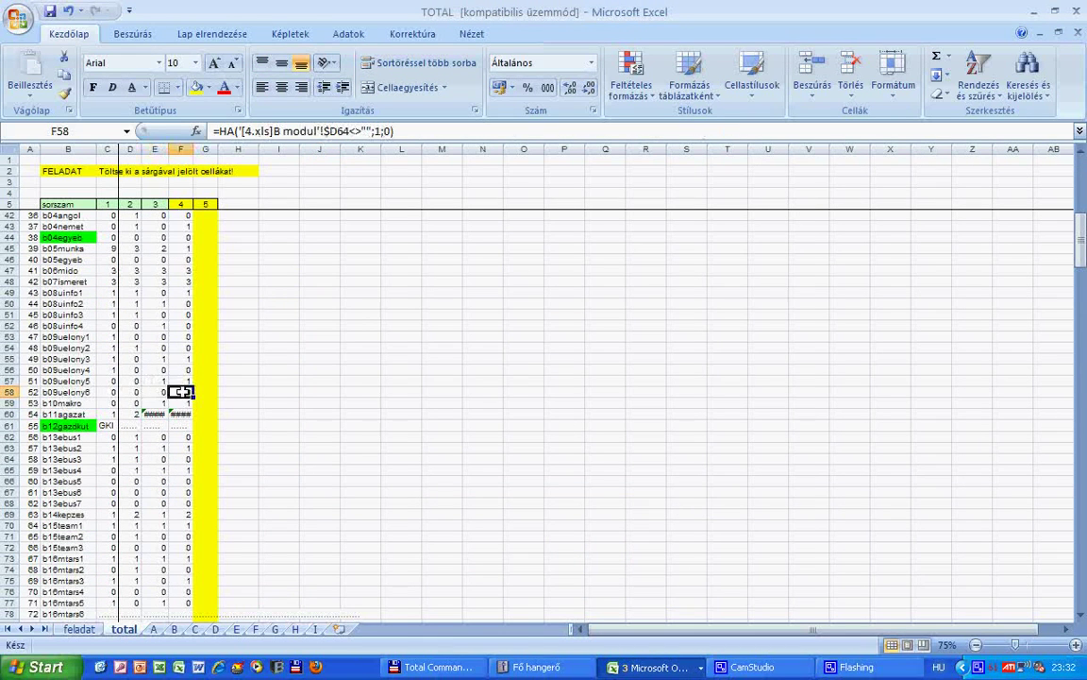
key(ctrl+bracketleft)
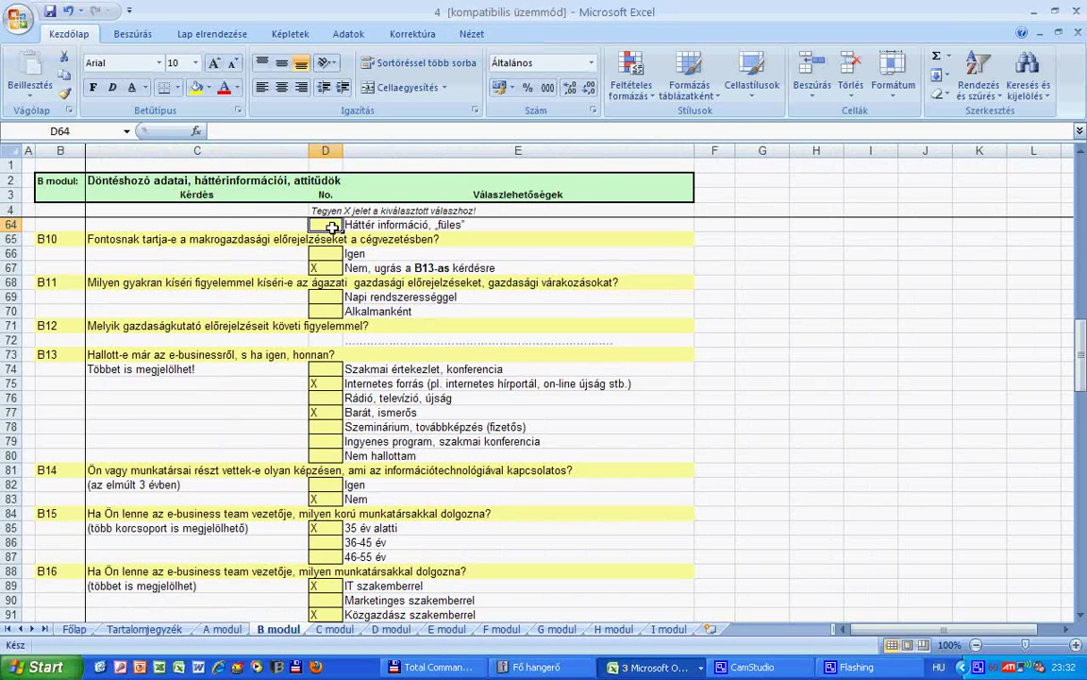
Step: Return to the TOTAL workbook and select F6 just below the column 4 header
scroll(325, 227, up, 1)
scroll(329, 233, up, 3)
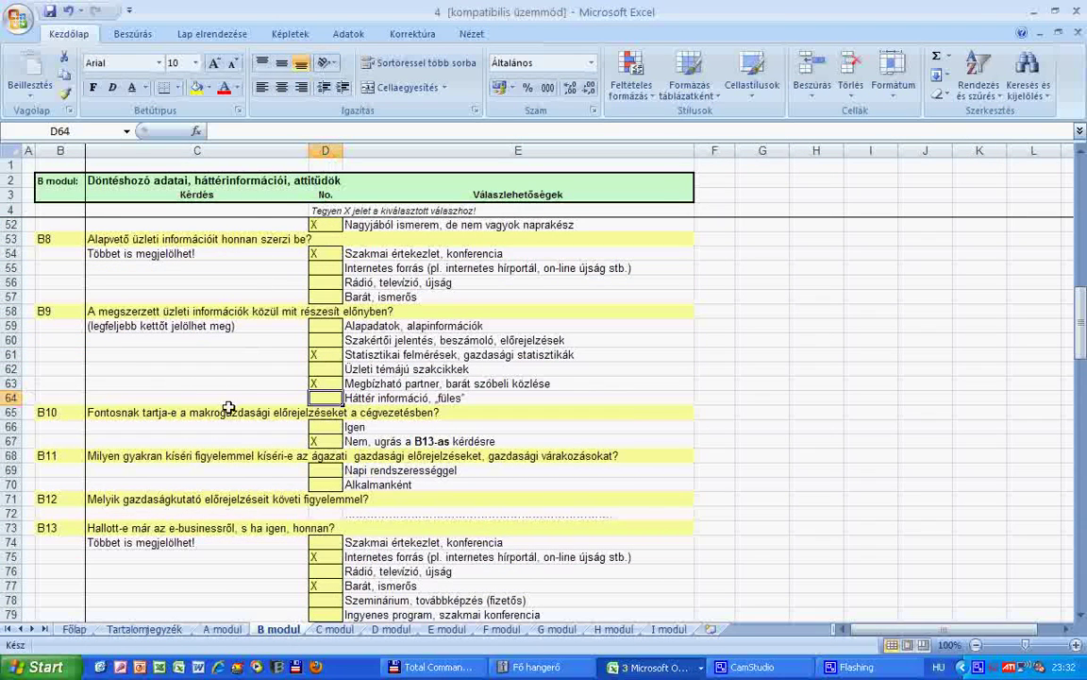
click(640, 670)
click(628, 643)
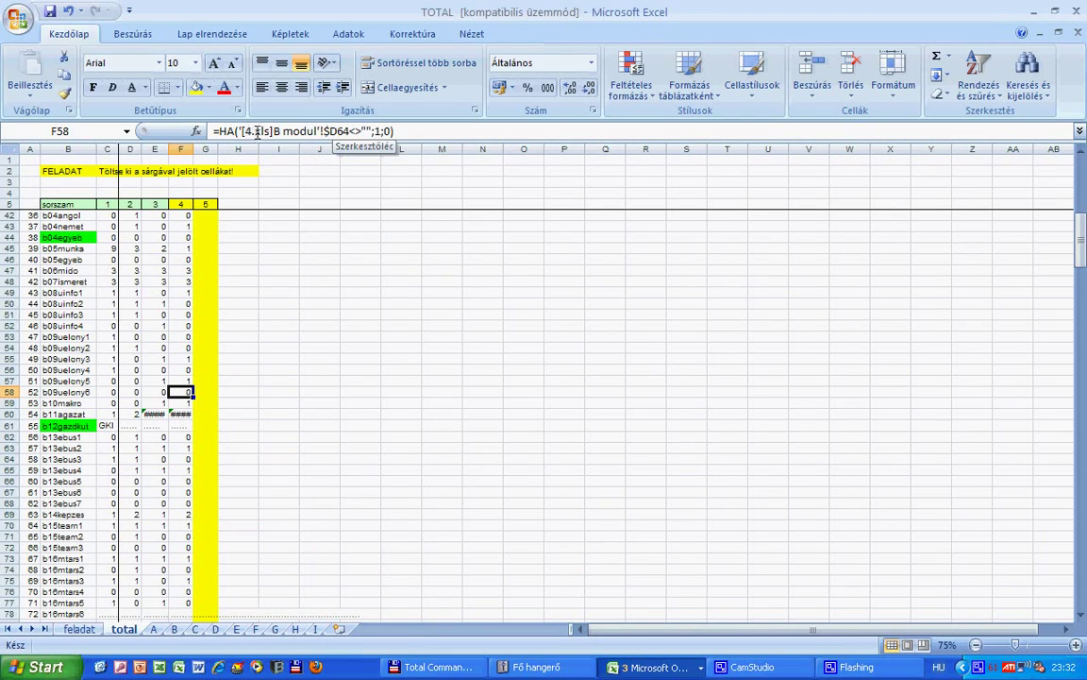
click(179, 205)
key(Down)
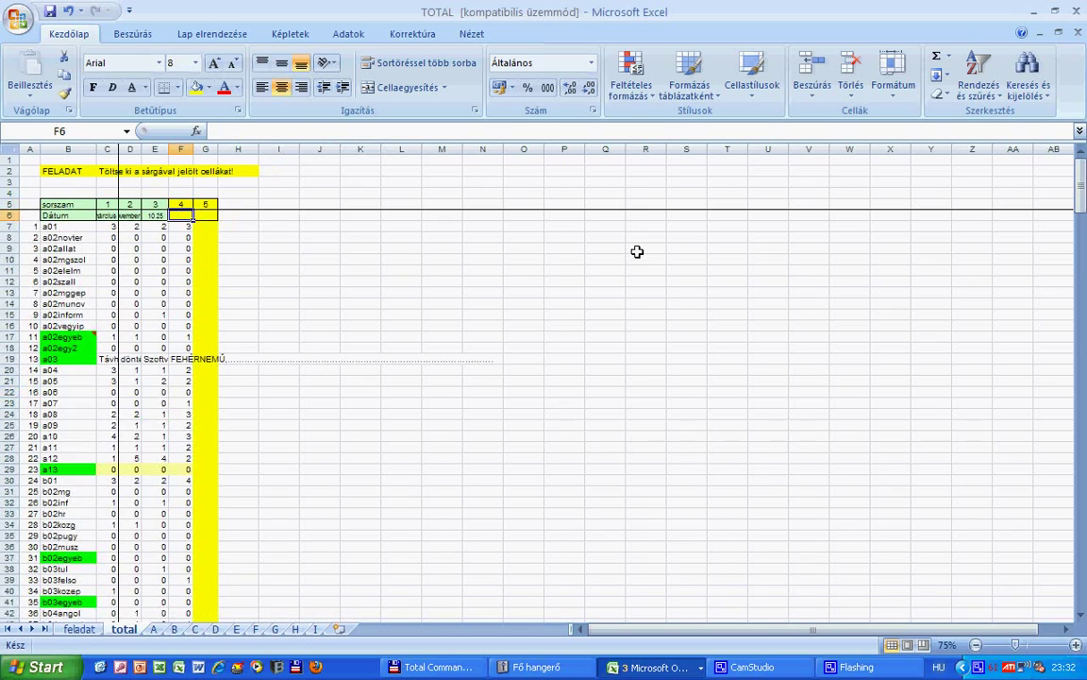
Step: Copy column 4's formulas F7:F303 and paste them into column 5 starting at G7
key(Down)
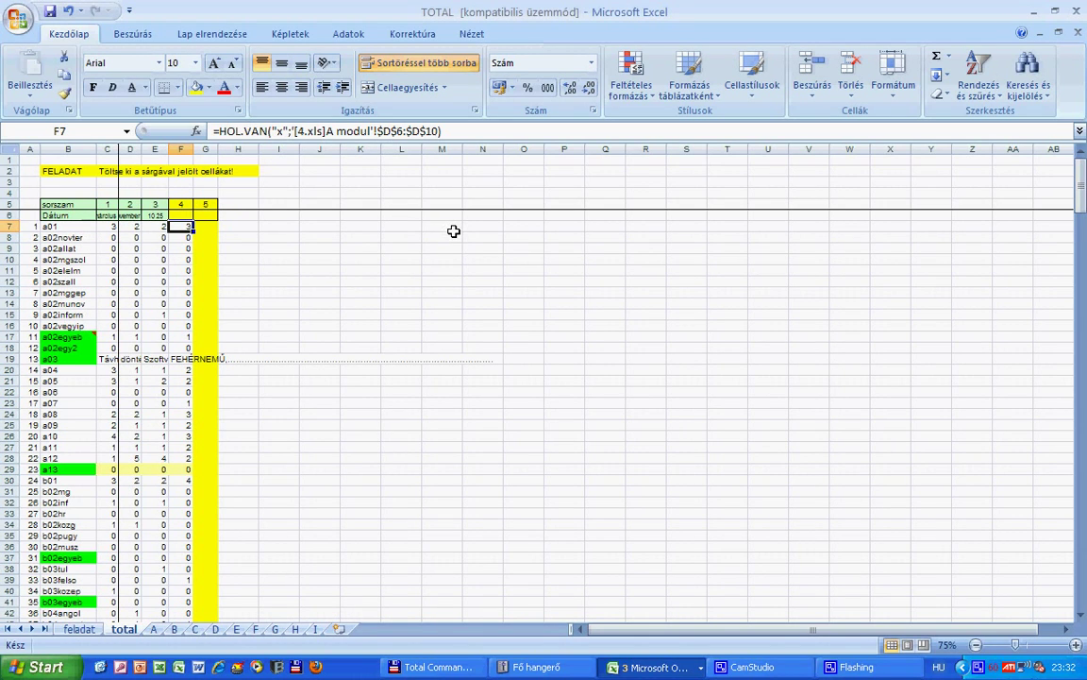
key(ctrl+shift+Down)
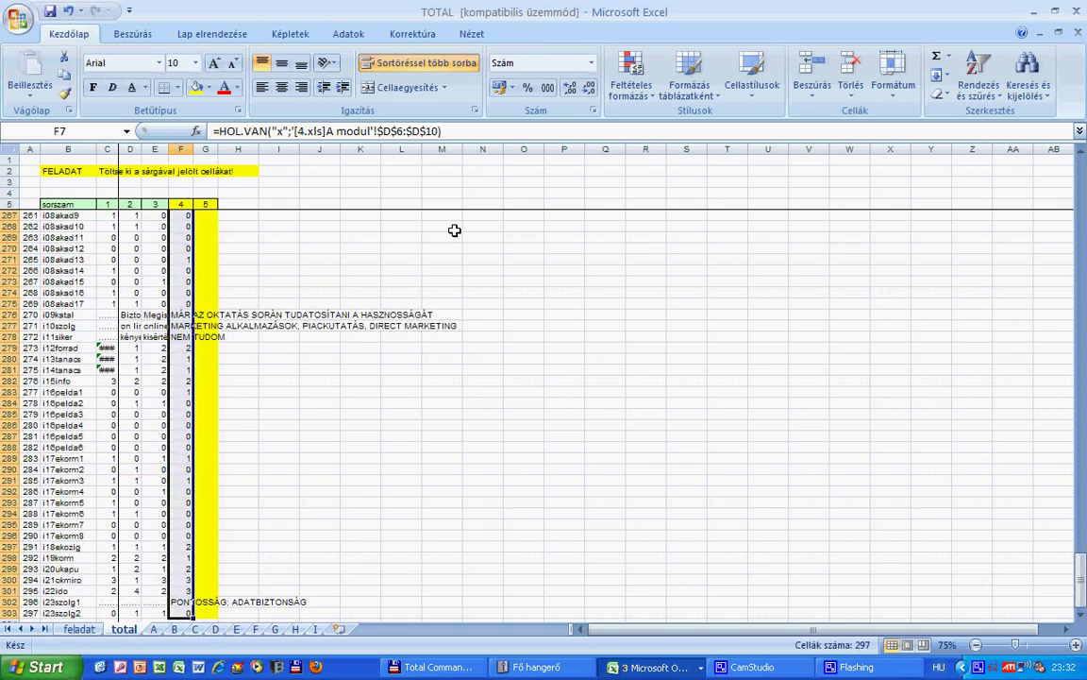
click(63, 72)
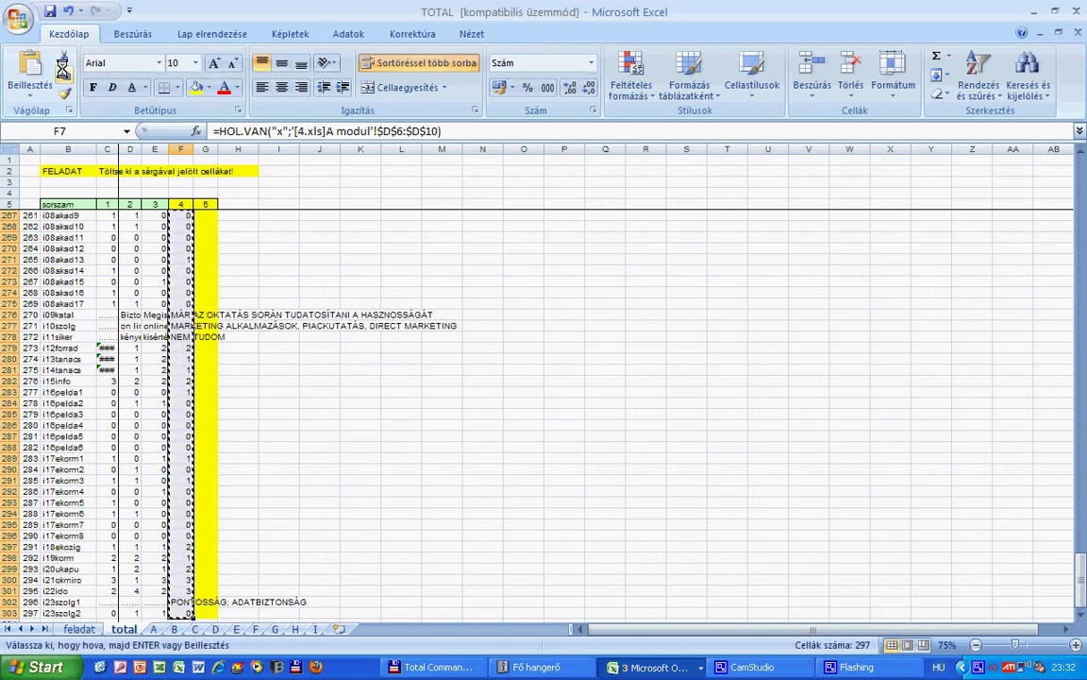
click(207, 204)
key(Down)
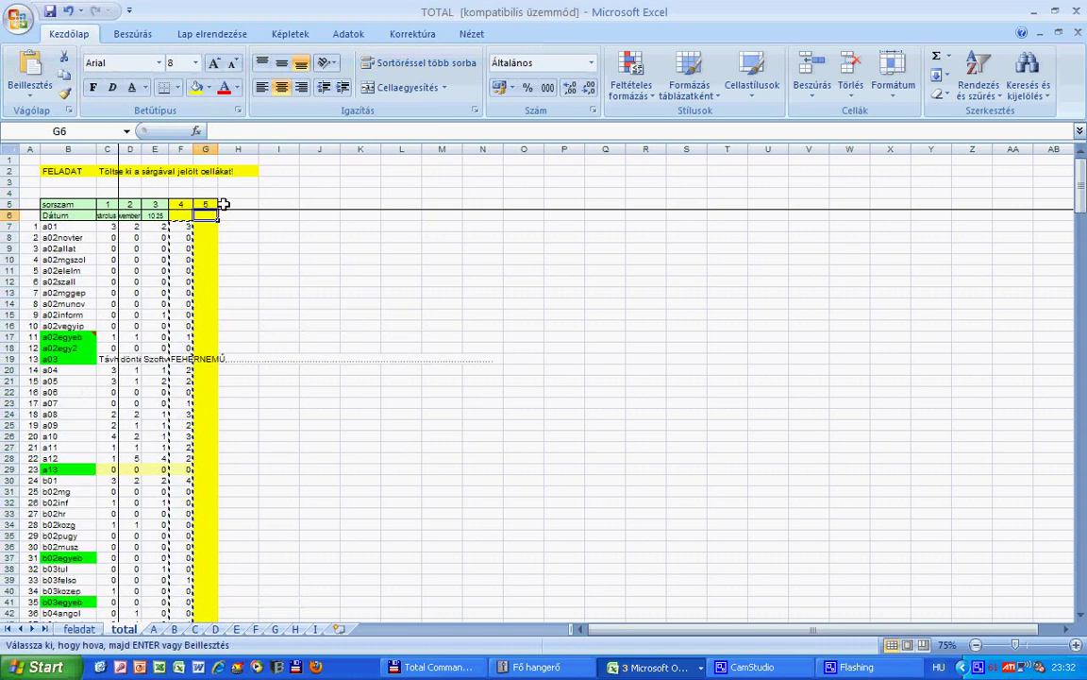
key(Down)
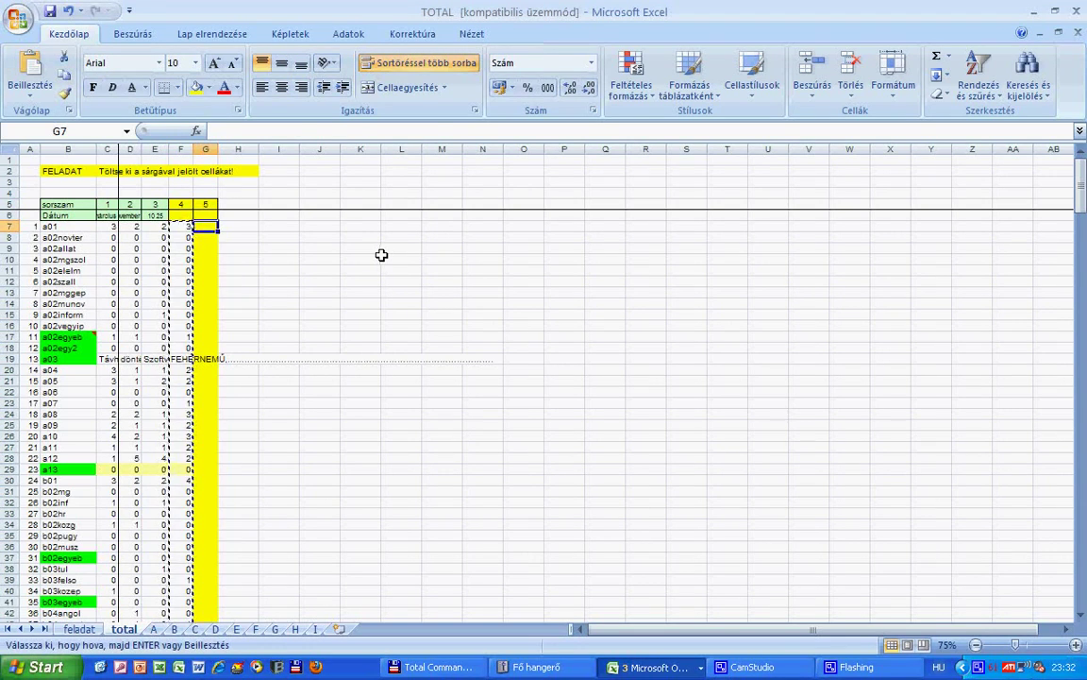
key(ctrl+v)
key(Escape)
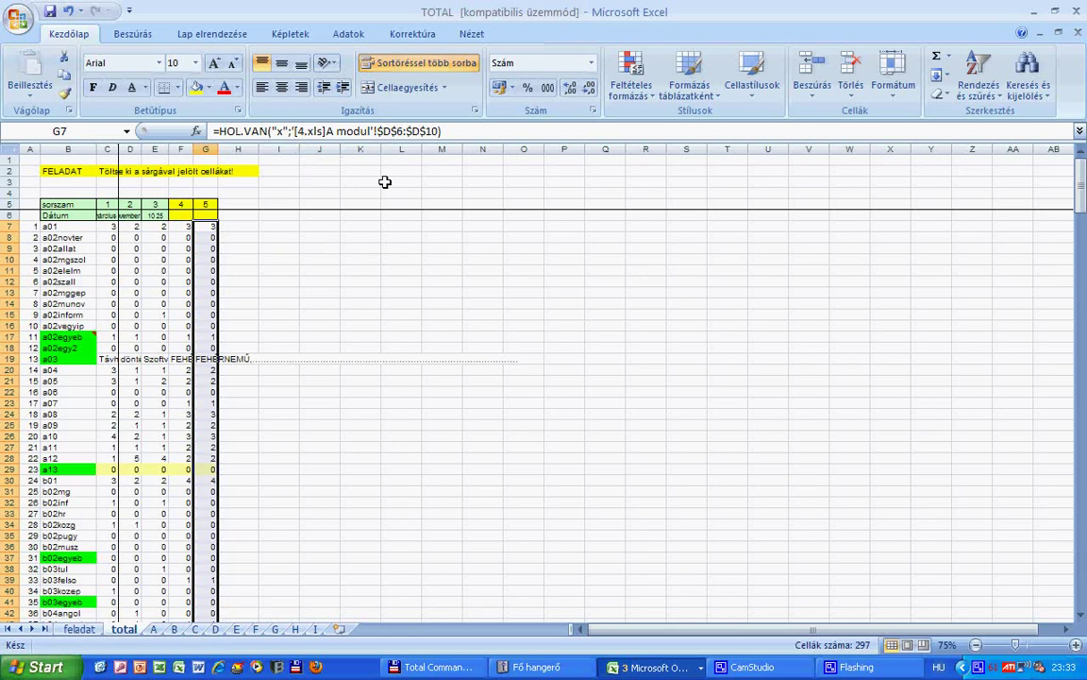
key(ctrl+h)
Step: Replace 4.xls with 5.xls in all column 5 formulas, then check G7's new formula
key(Tab)
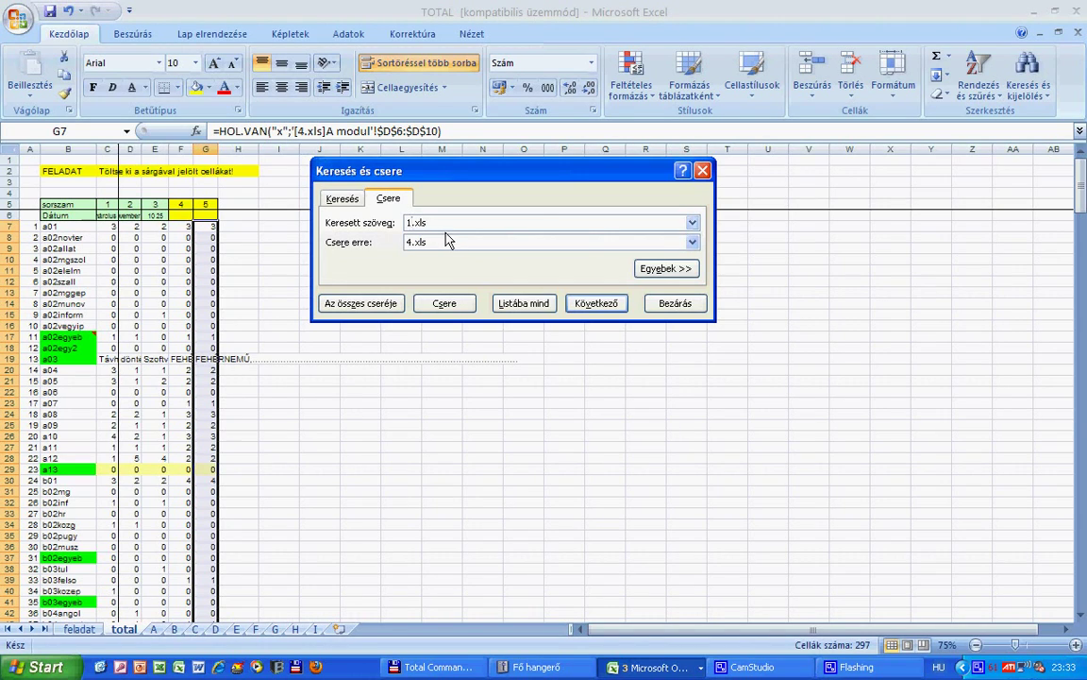
key(shift+Right)
text(4)
click(396, 308)
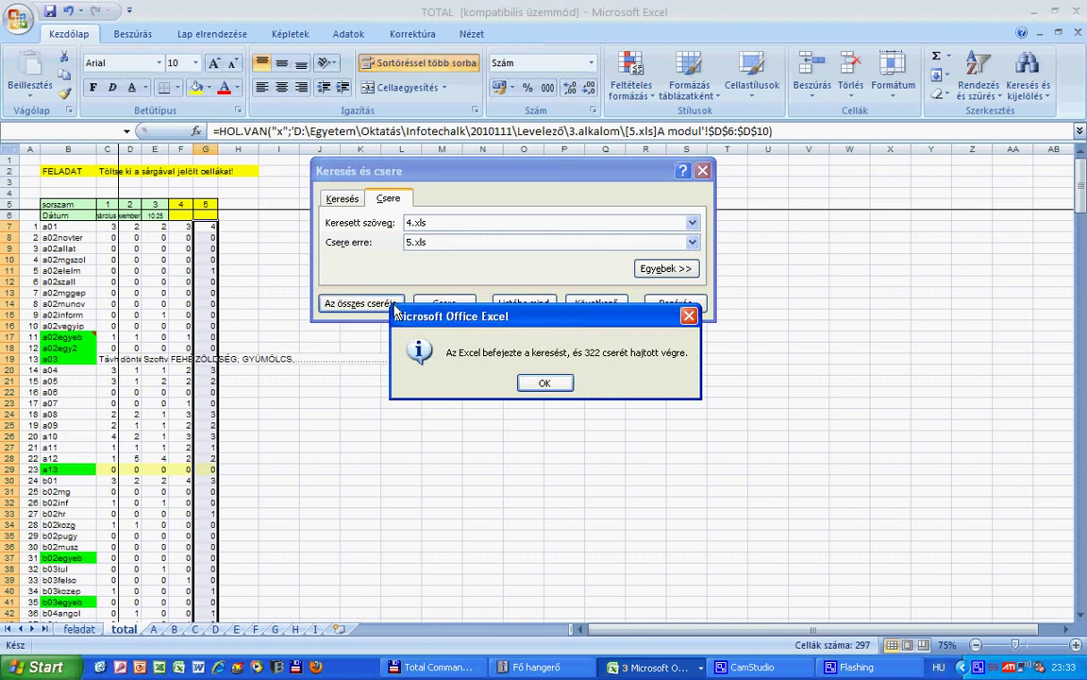
click(563, 387)
click(673, 303)
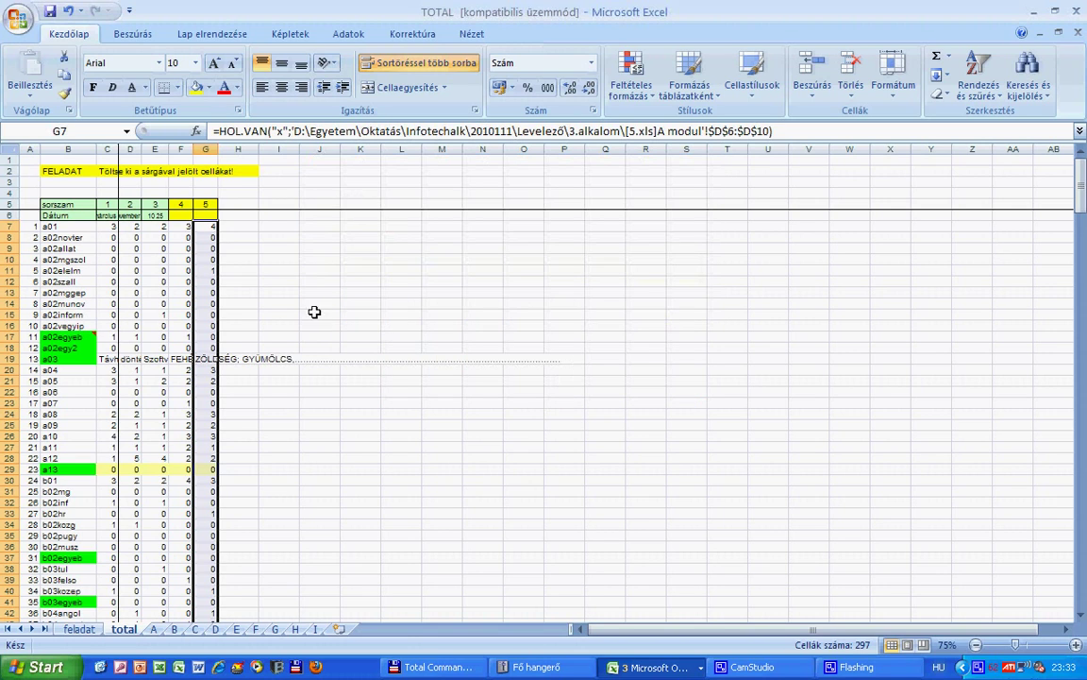
click(264, 305)
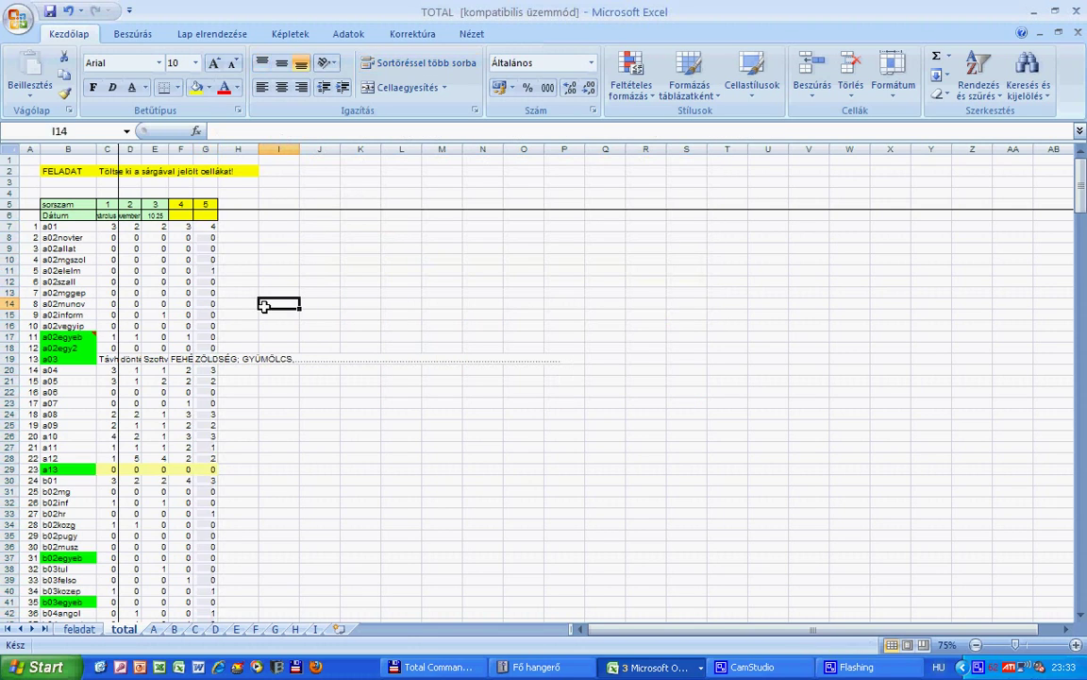
click(196, 228)
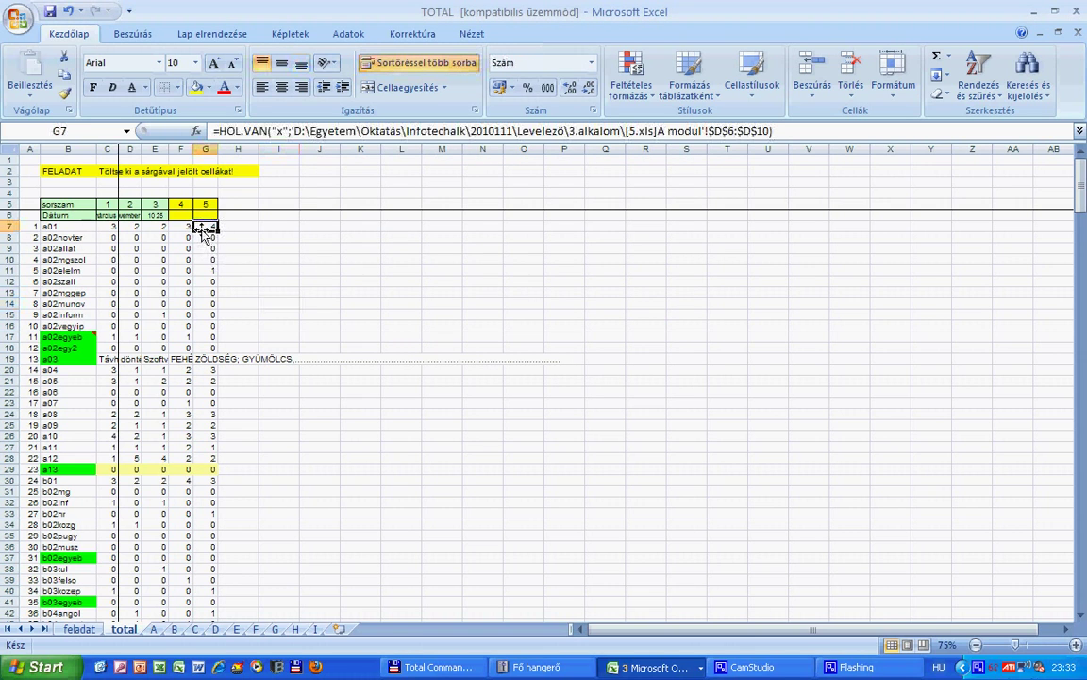
Step: Follow G7's link into 5.xls, then return to TOTAL and check G14's formula
double_click(201, 226)
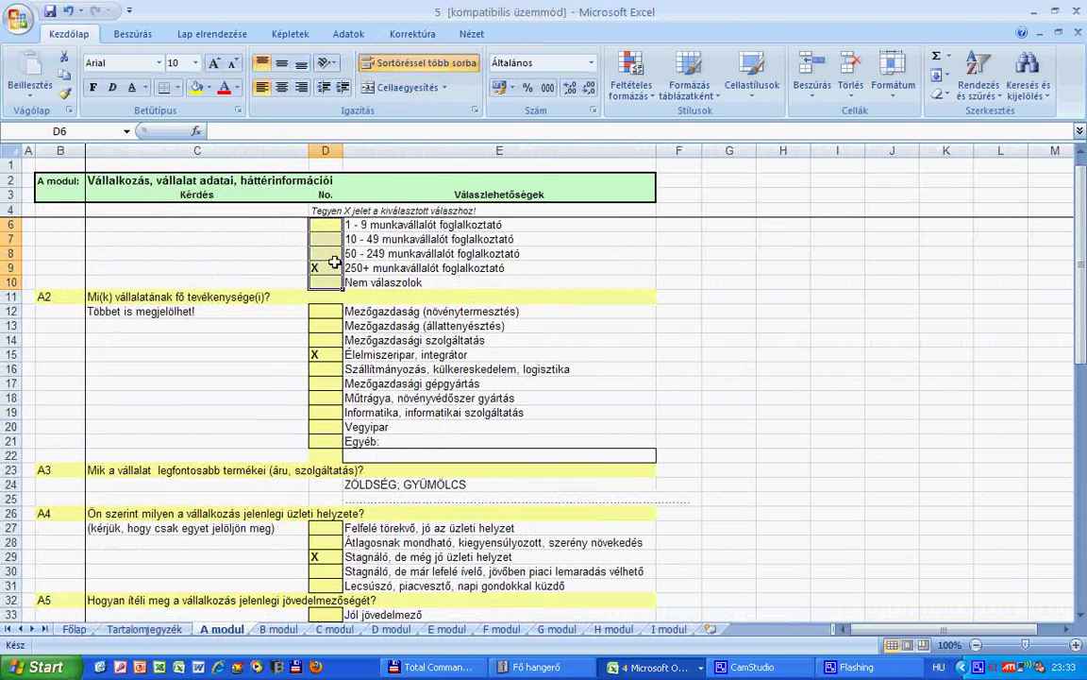
click(652, 666)
click(658, 647)
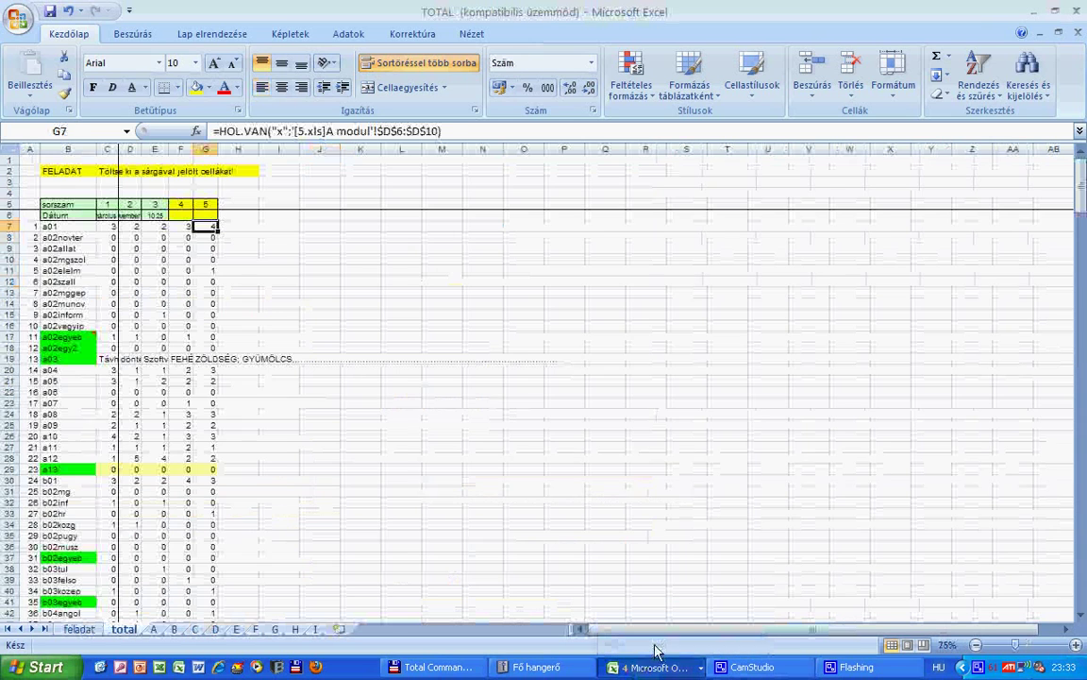
click(203, 305)
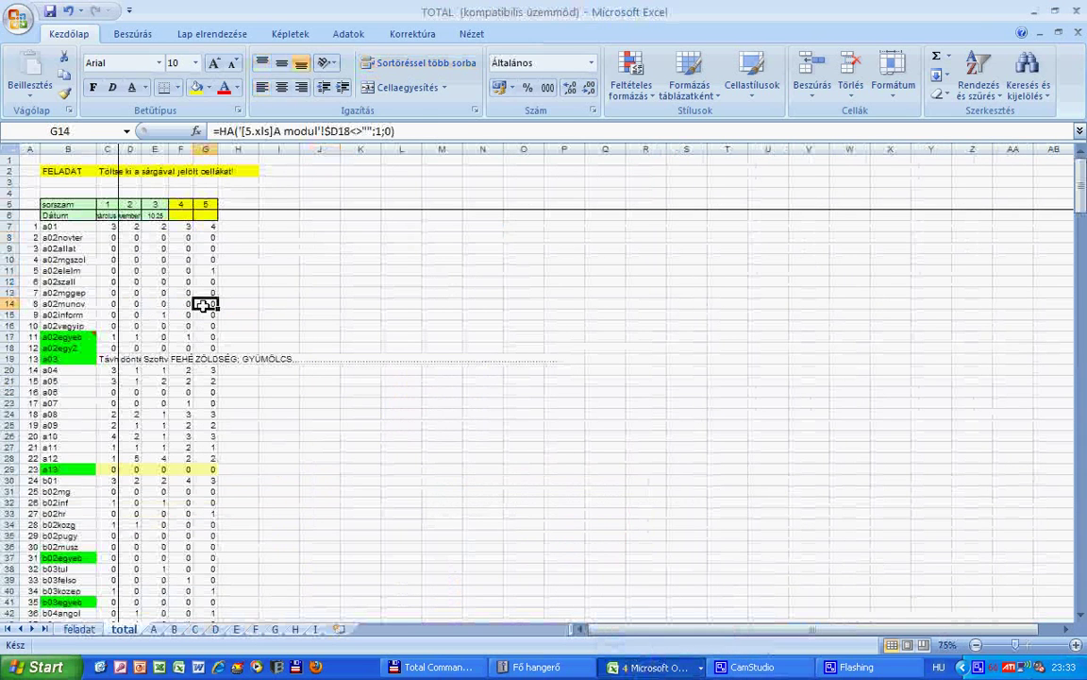